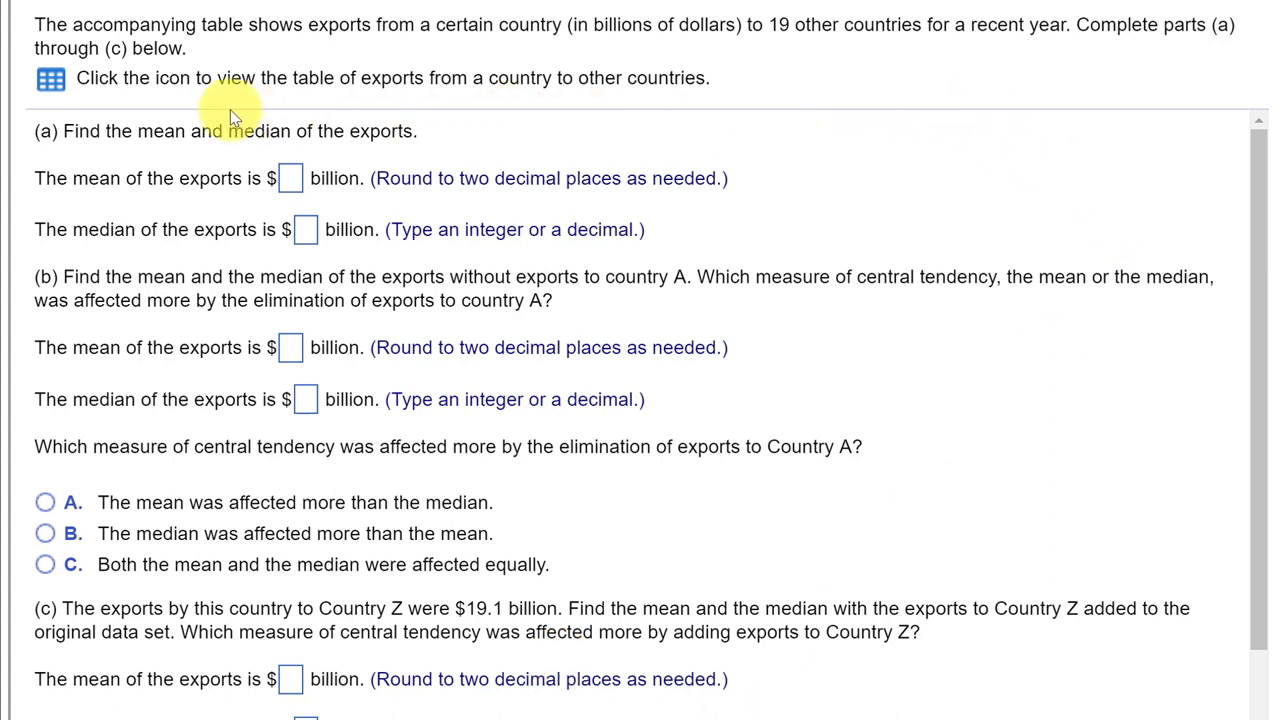
# Open the exports table for Countries A–S from MyStatLab in Excel
pyautogui.click(60, 90)
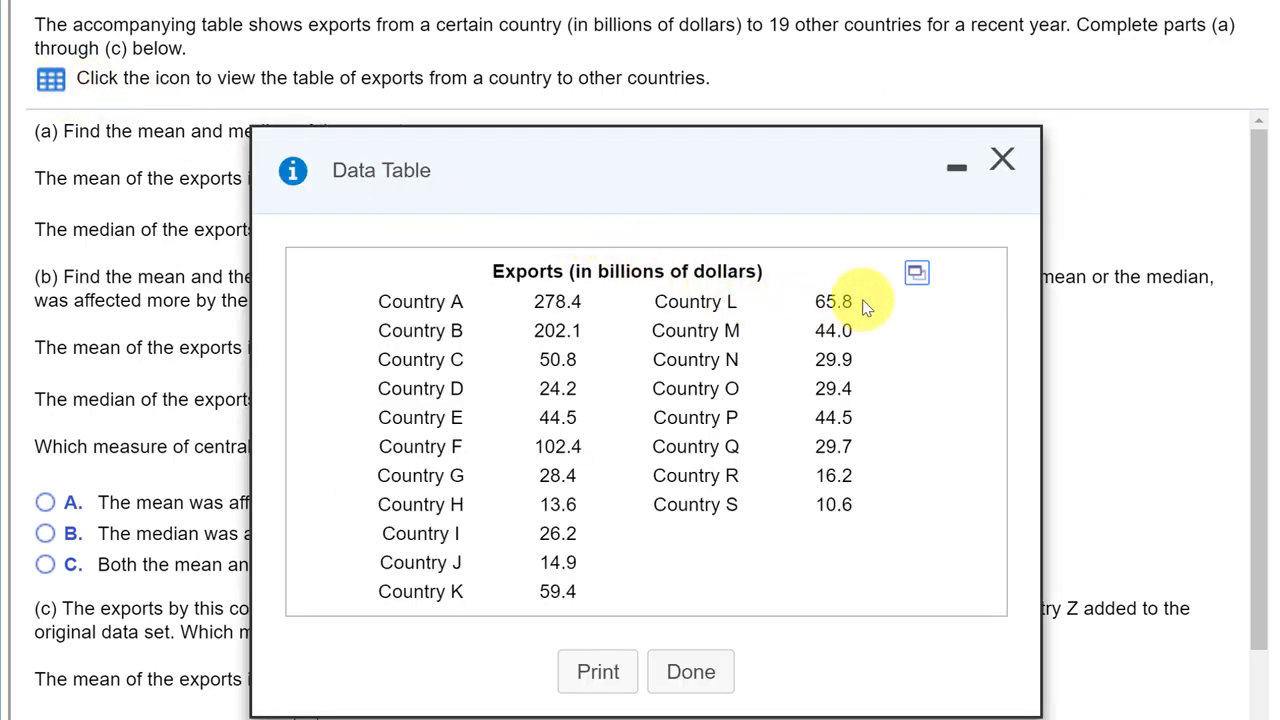
pyautogui.click(917, 282)
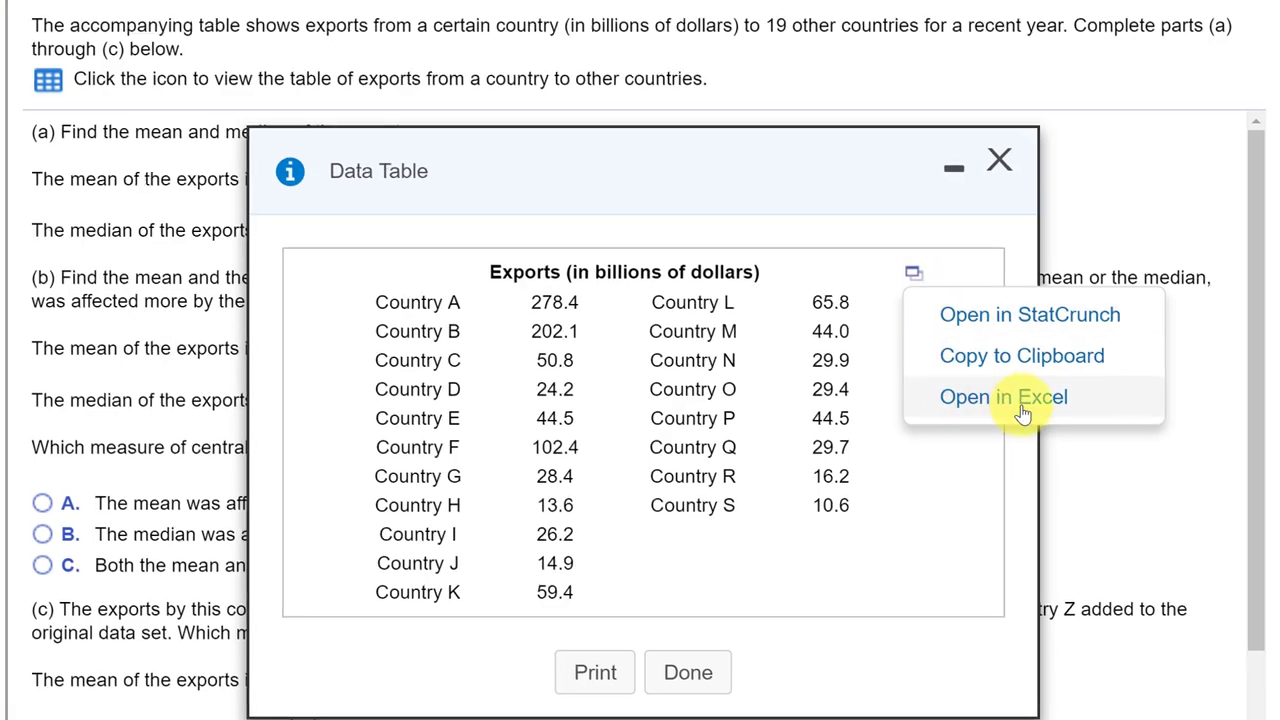
pyautogui.click(1020, 404)
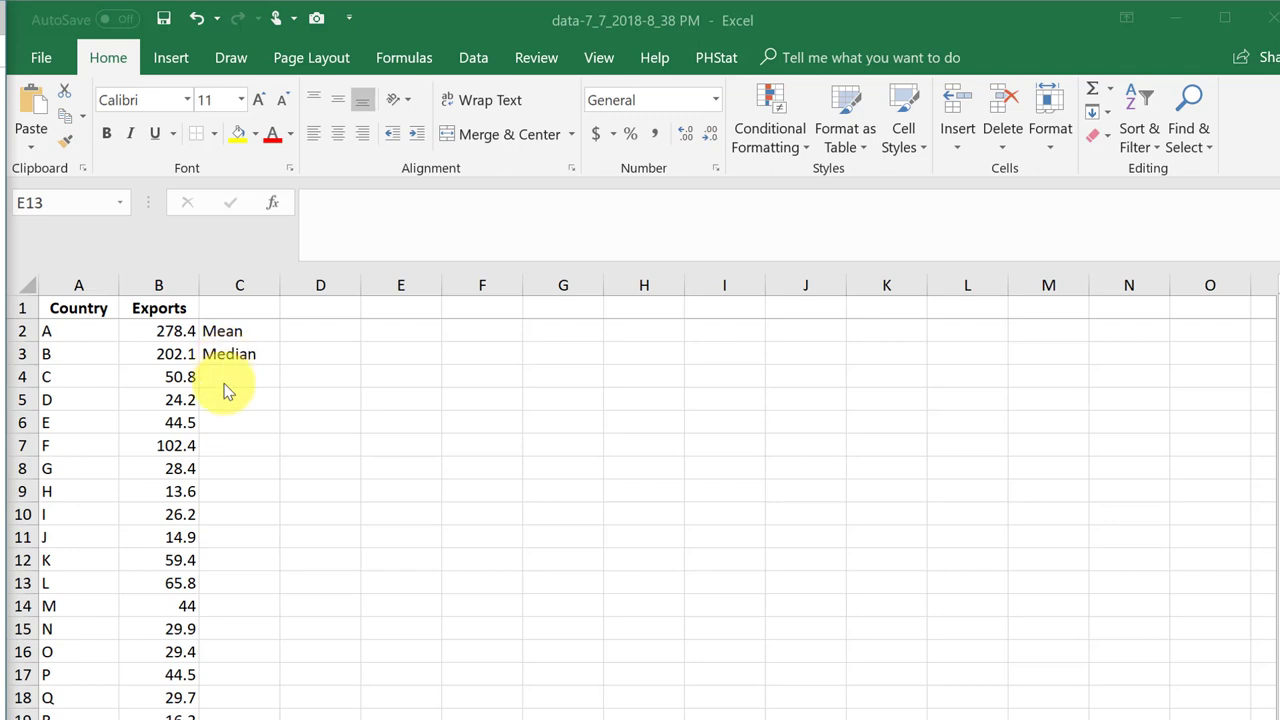
# Enter =AVERAGE(b:b) in D2 so the mean shows 58.6842
pyautogui.click(320, 333)
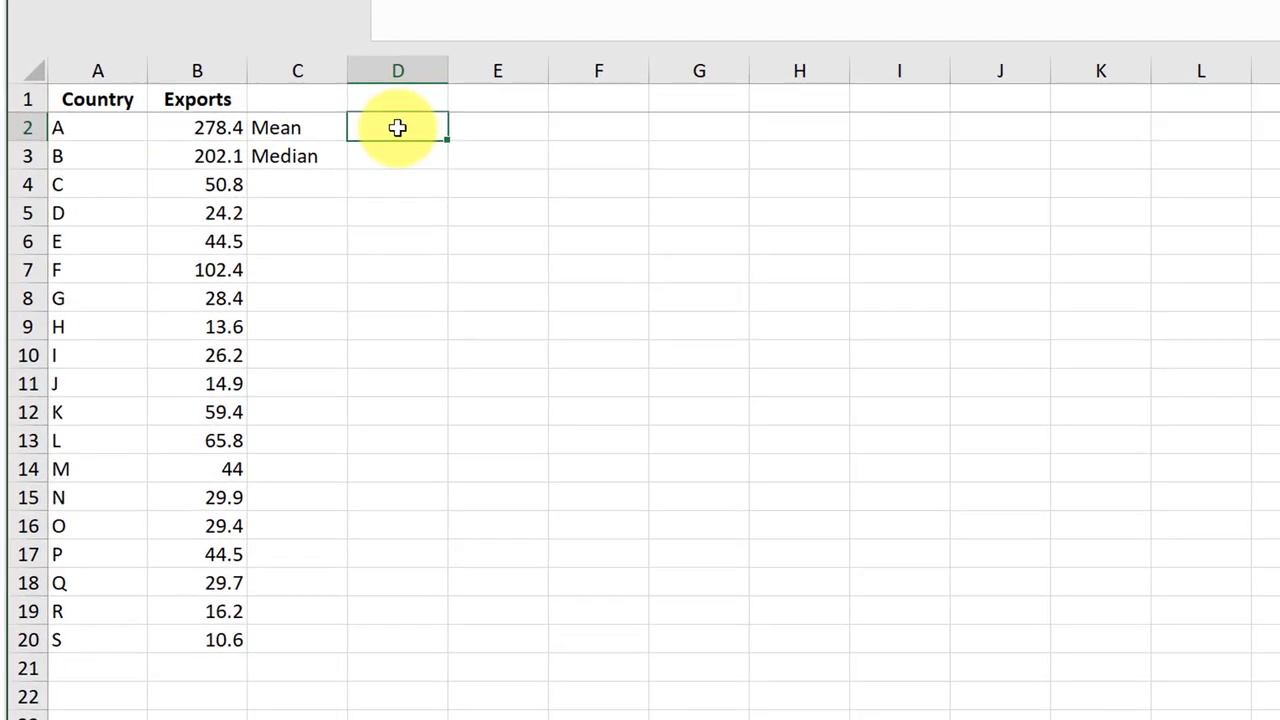
pyautogui.write('=ave')
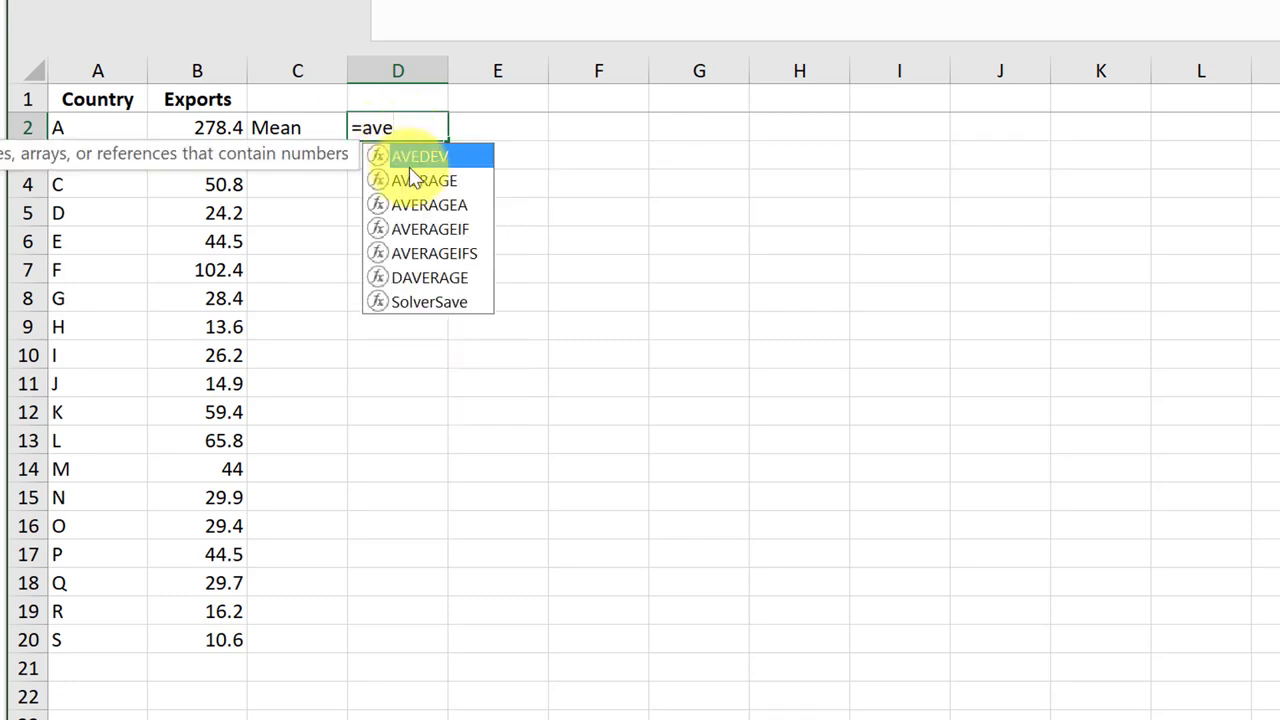
pyautogui.click(413, 170)
pyautogui.doubleClick(413, 170)
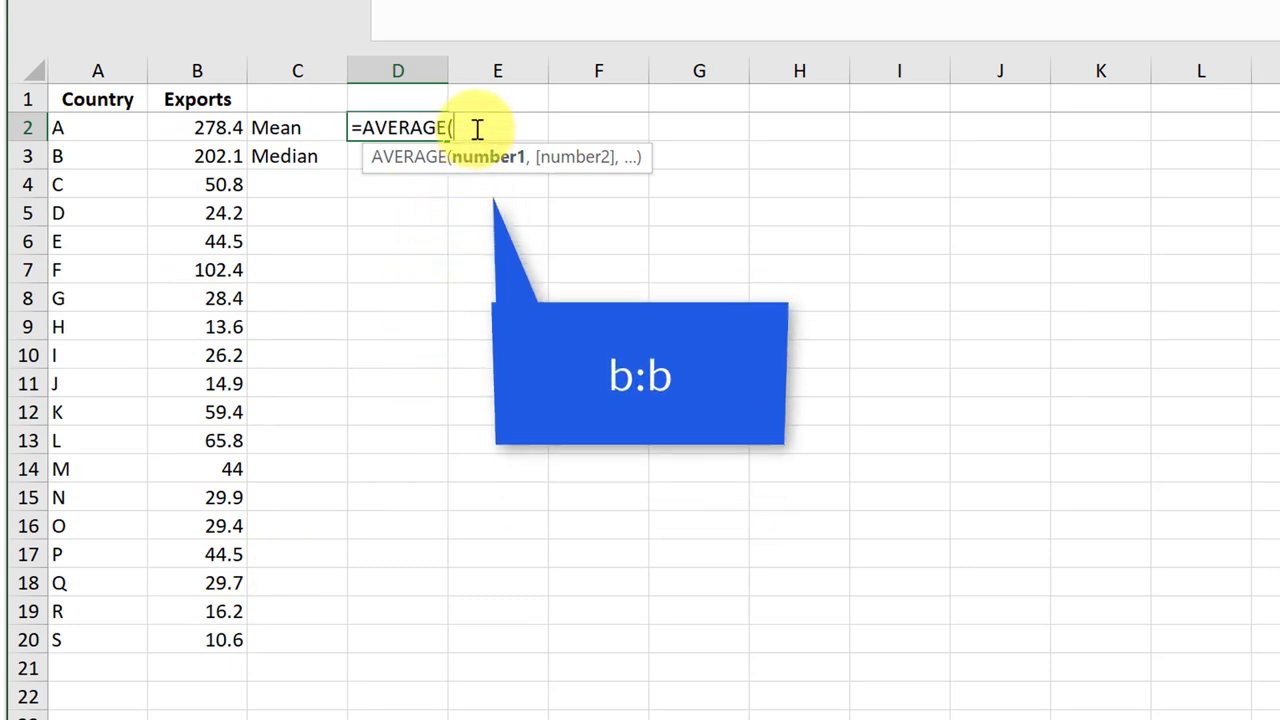
pyautogui.write('b')
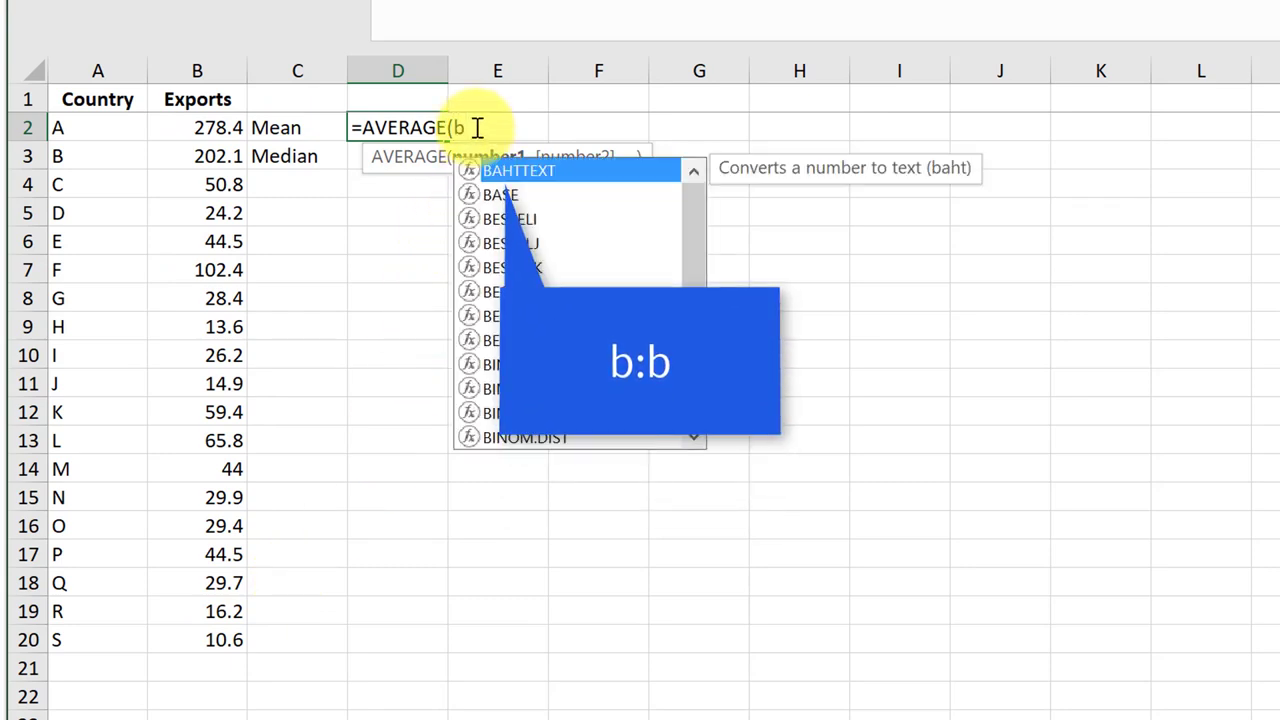
pyautogui.write(':b)')
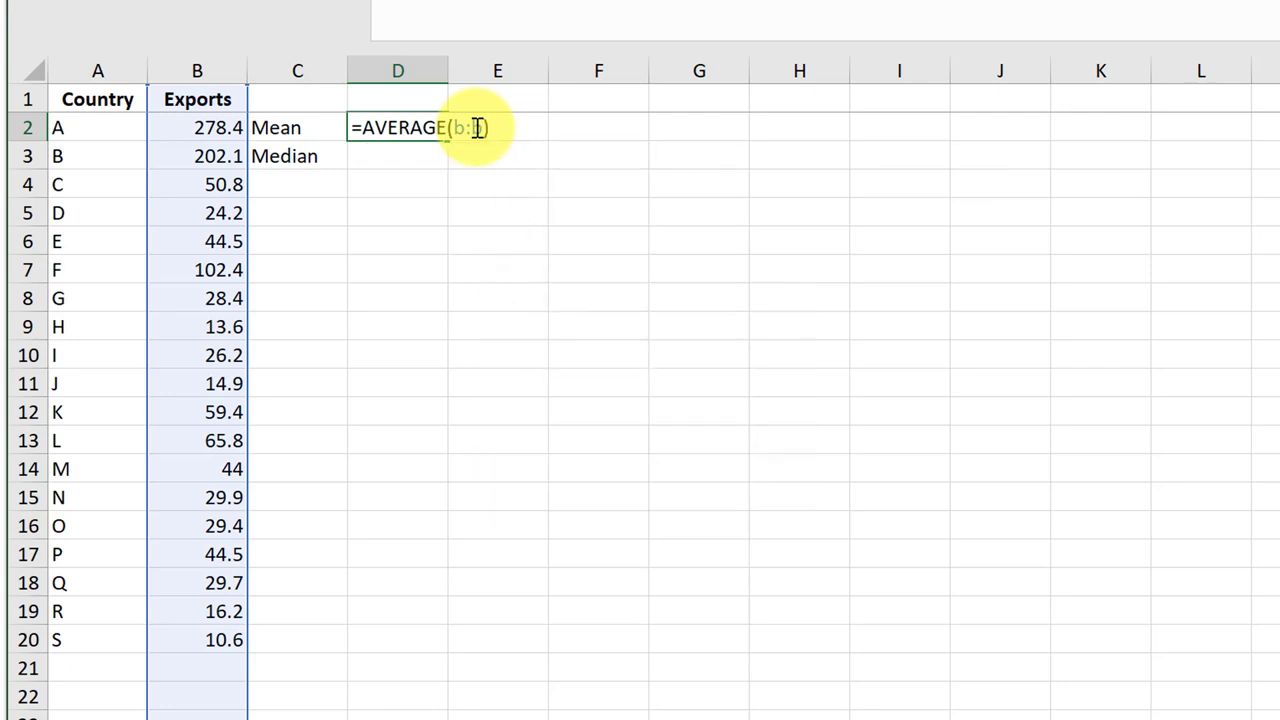
pyautogui.press('Return')
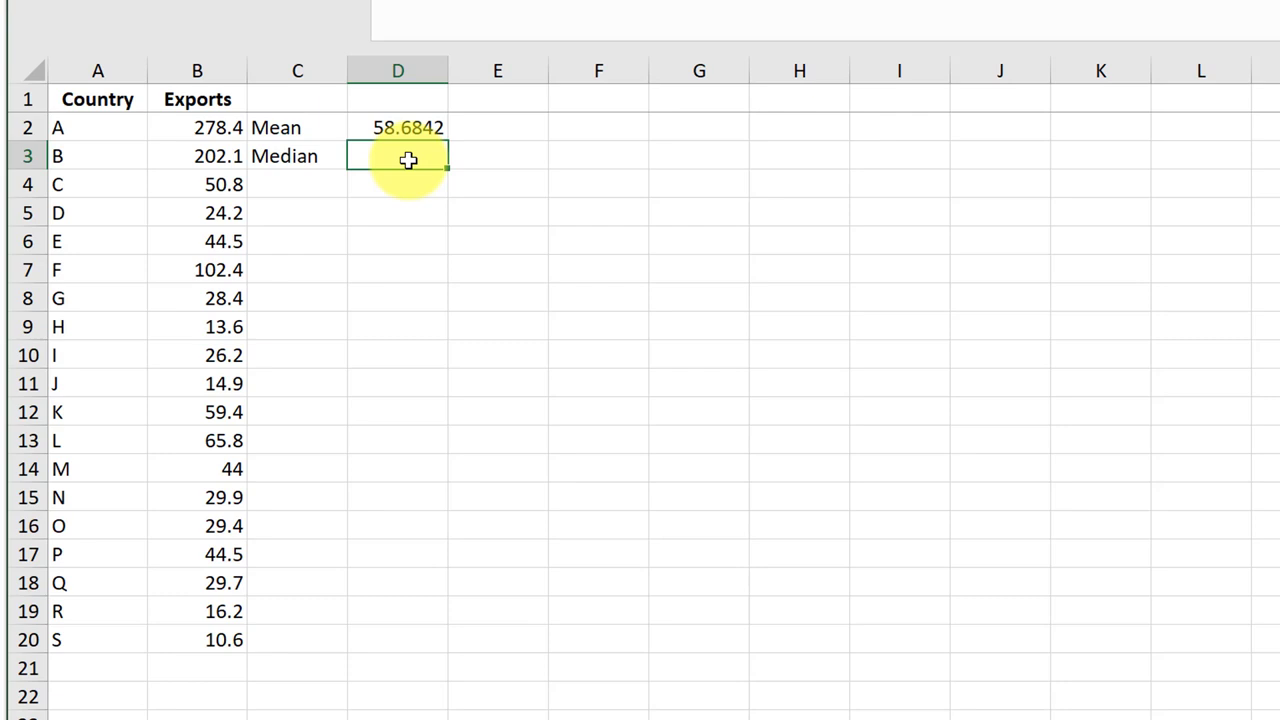
# Enter =MEDIAN(b:b) in D3 so the median shows 29.9000
pyautogui.write('=med')
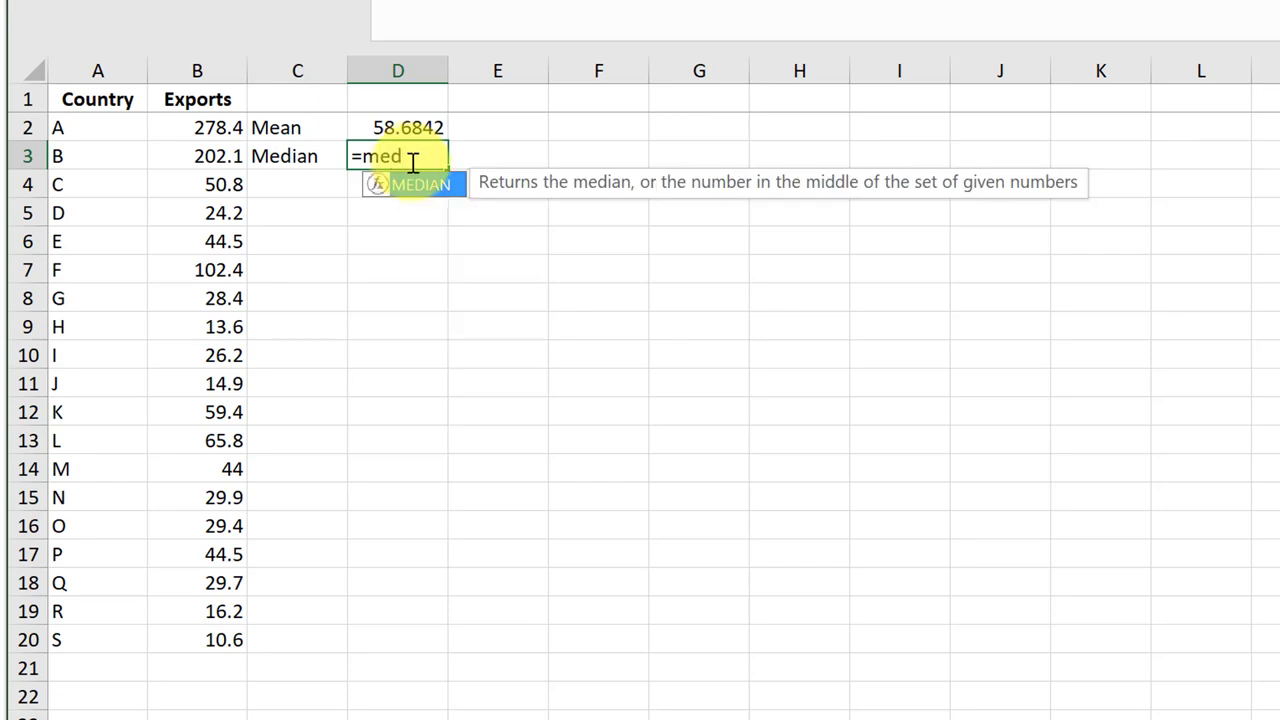
pyautogui.doubleClick(421, 190)
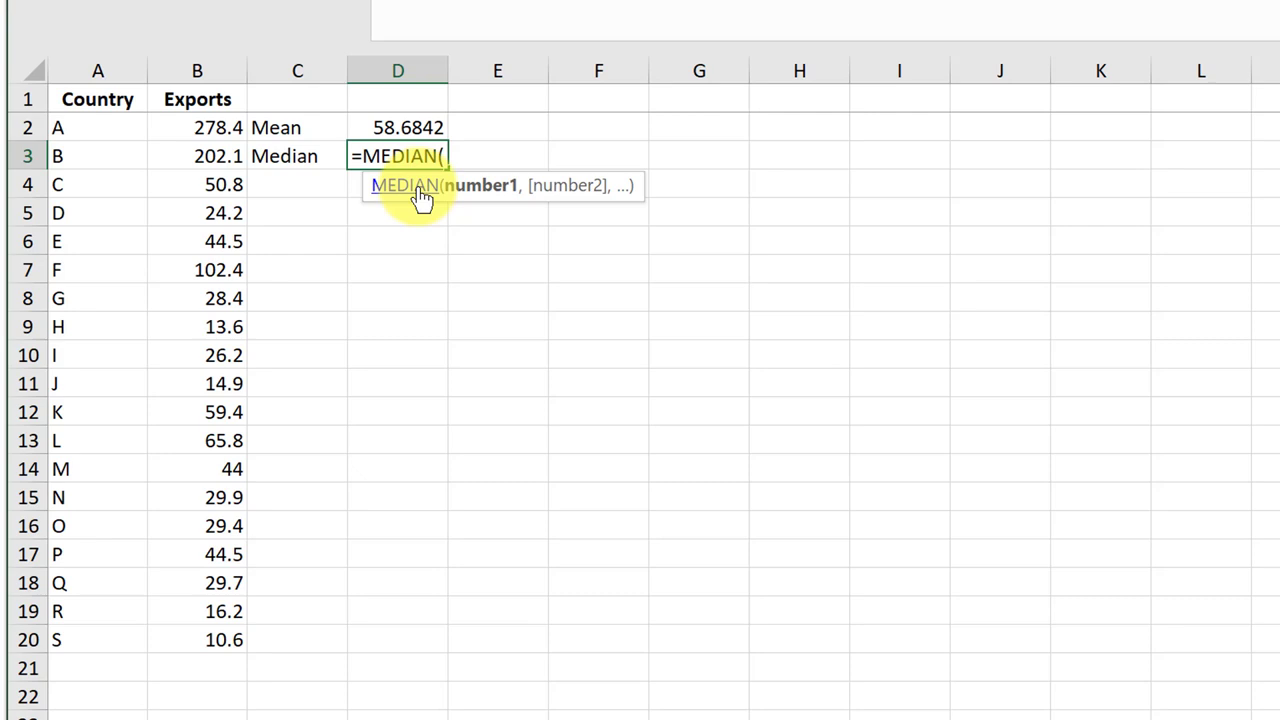
pyautogui.write('b:b)')
pyautogui.press('Return')
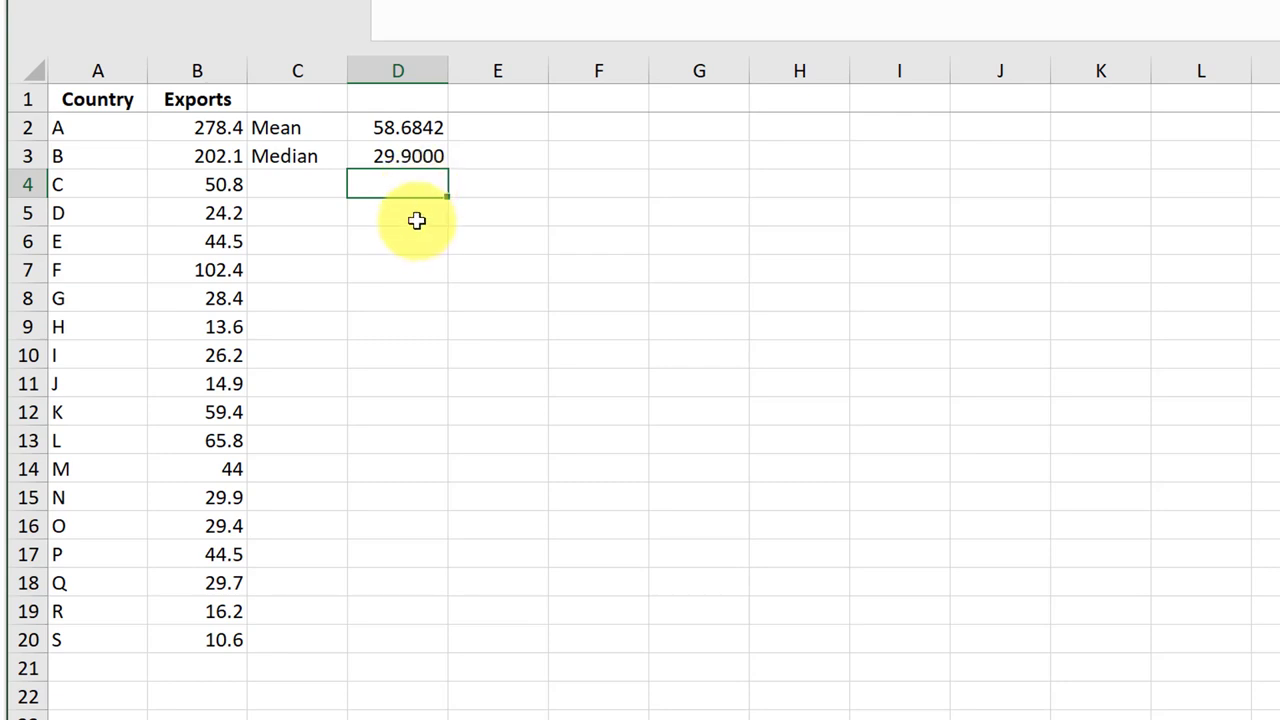
# Clear Country A's exports value in B2, giving mean 46.4778 and median 29.8000
pyautogui.click(190, 125)
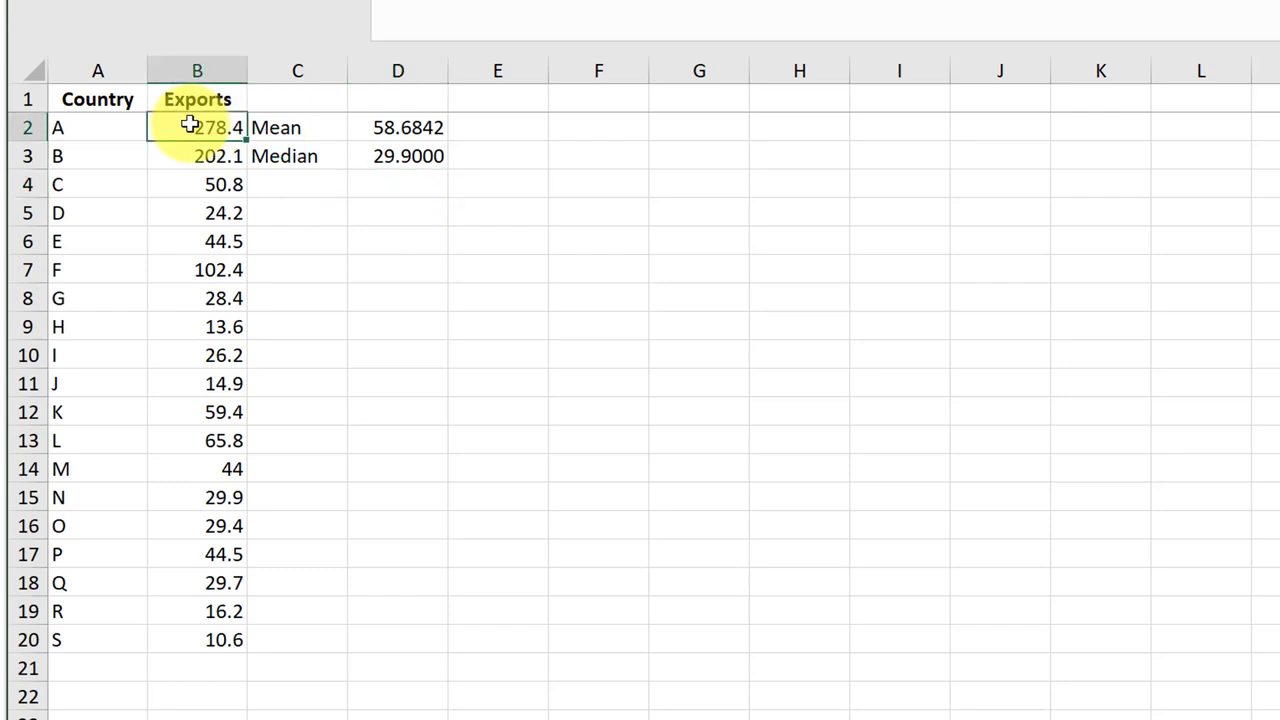
pyautogui.press('Delete')
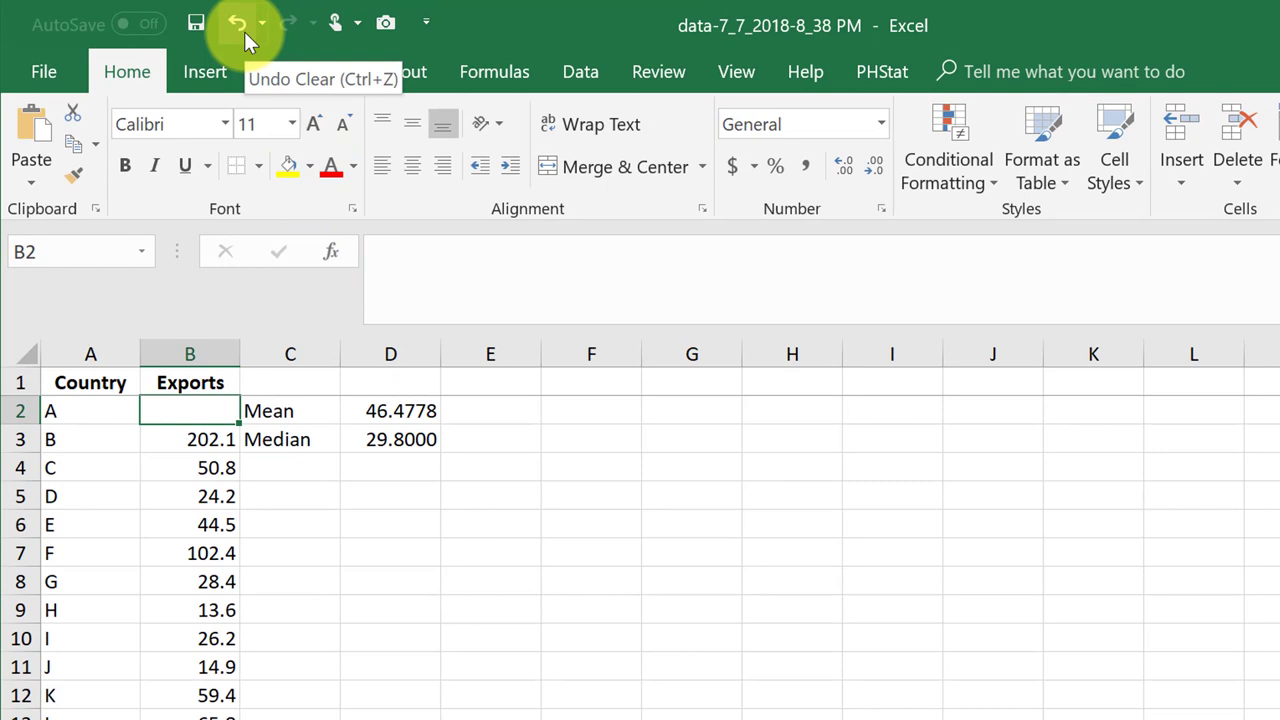
# Restore Country A's 278.4 export and copy the table range A1:D20
pyautogui.click(240, 26)
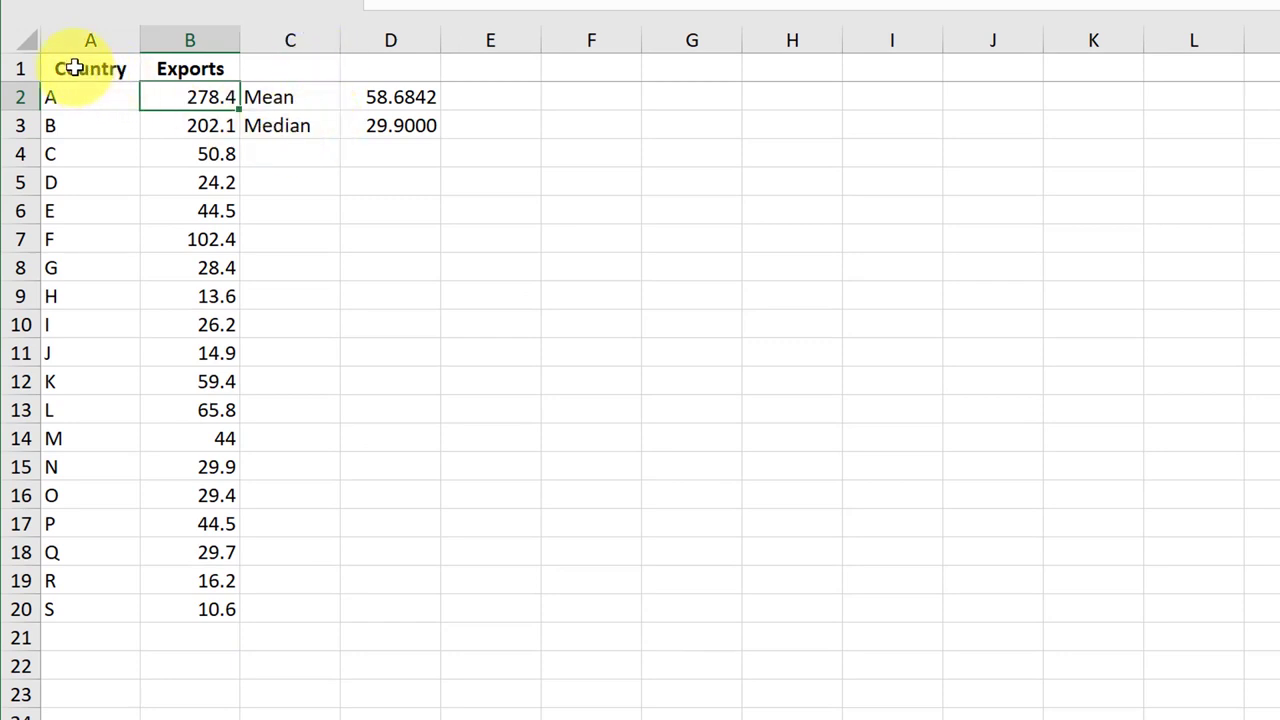
pyautogui.moveTo(350, 387); pyautogui.dragTo(374, 611)
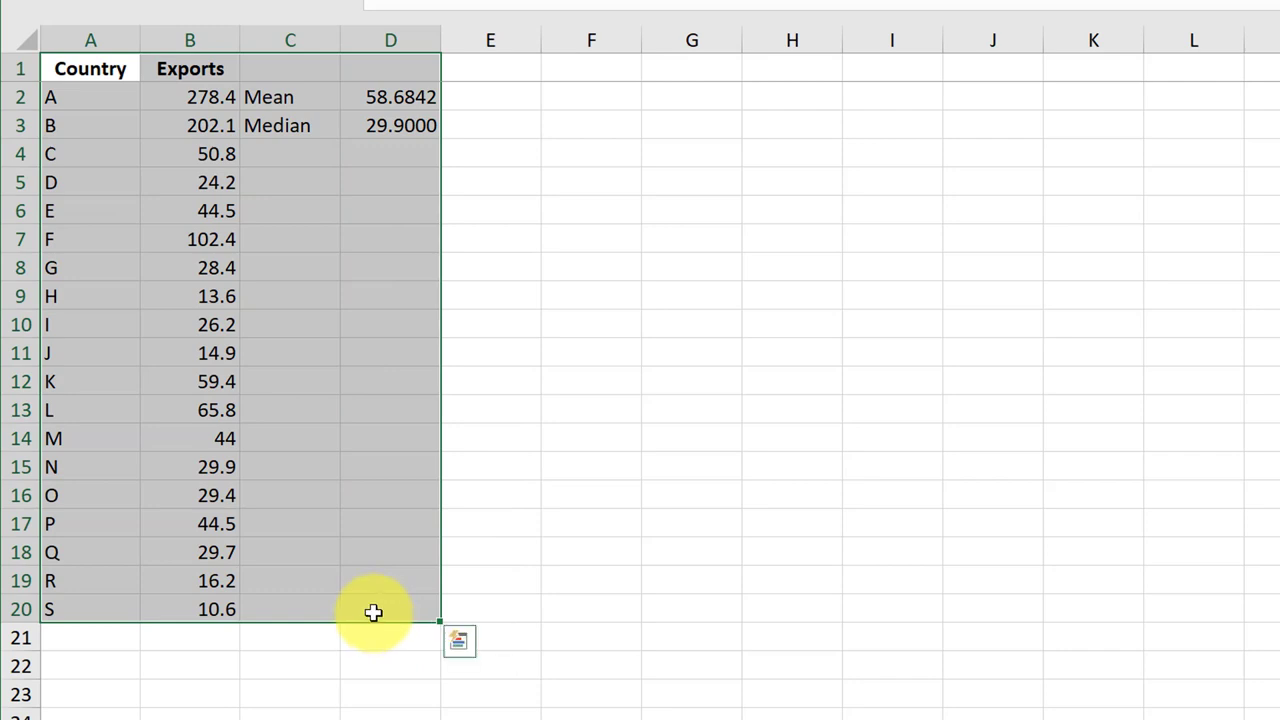
pyautogui.rightClick(389, 497)
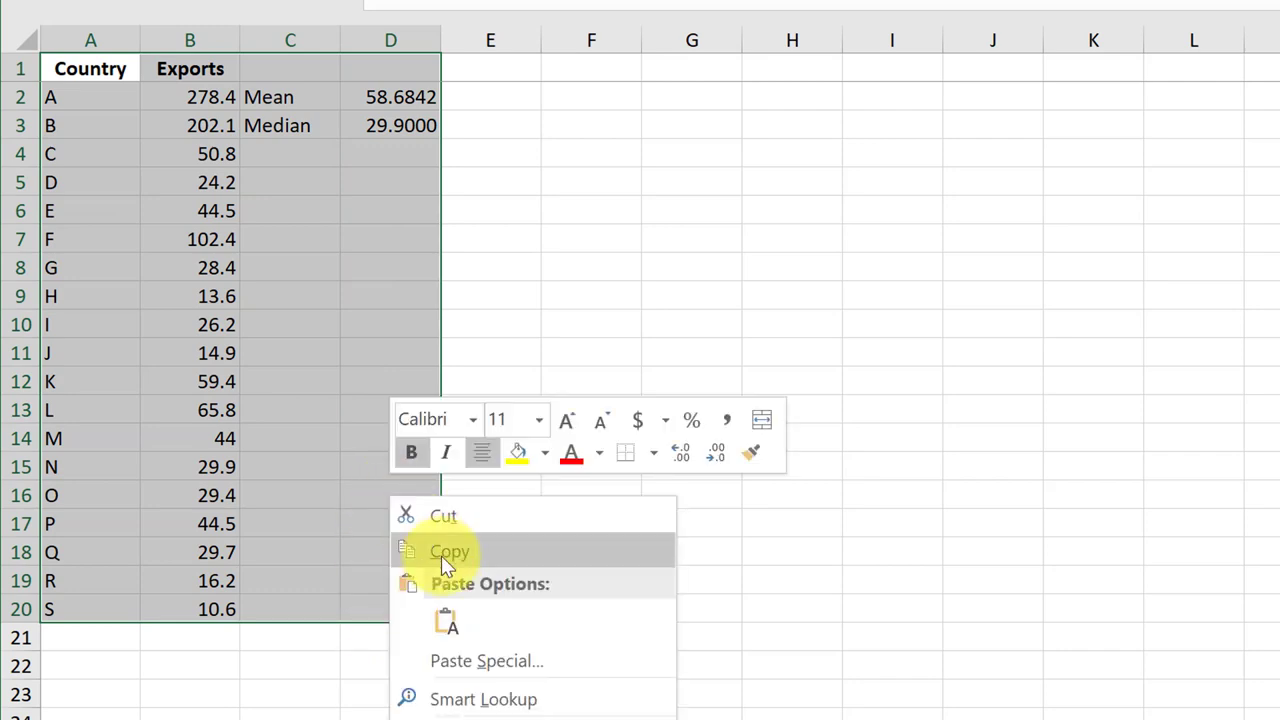
pyautogui.click(443, 553)
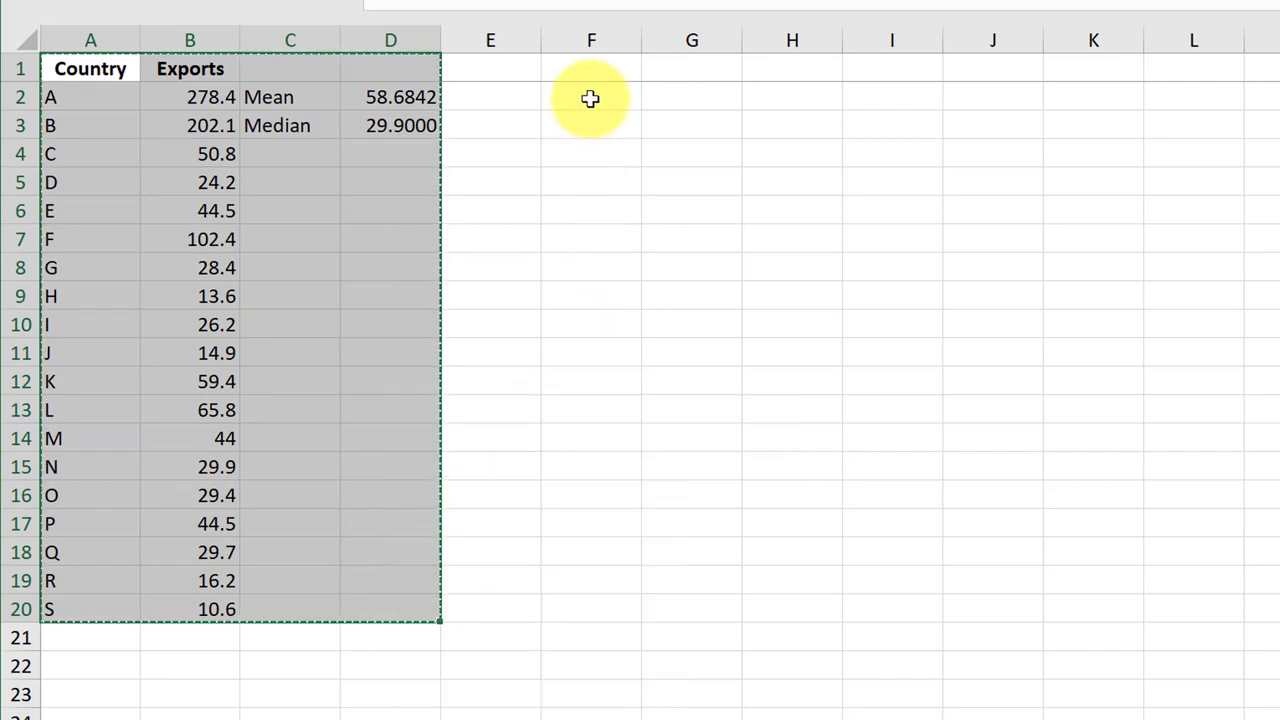
# Paste the copied table with its Mean and Median starting at cell F1
pyautogui.click(591, 64)
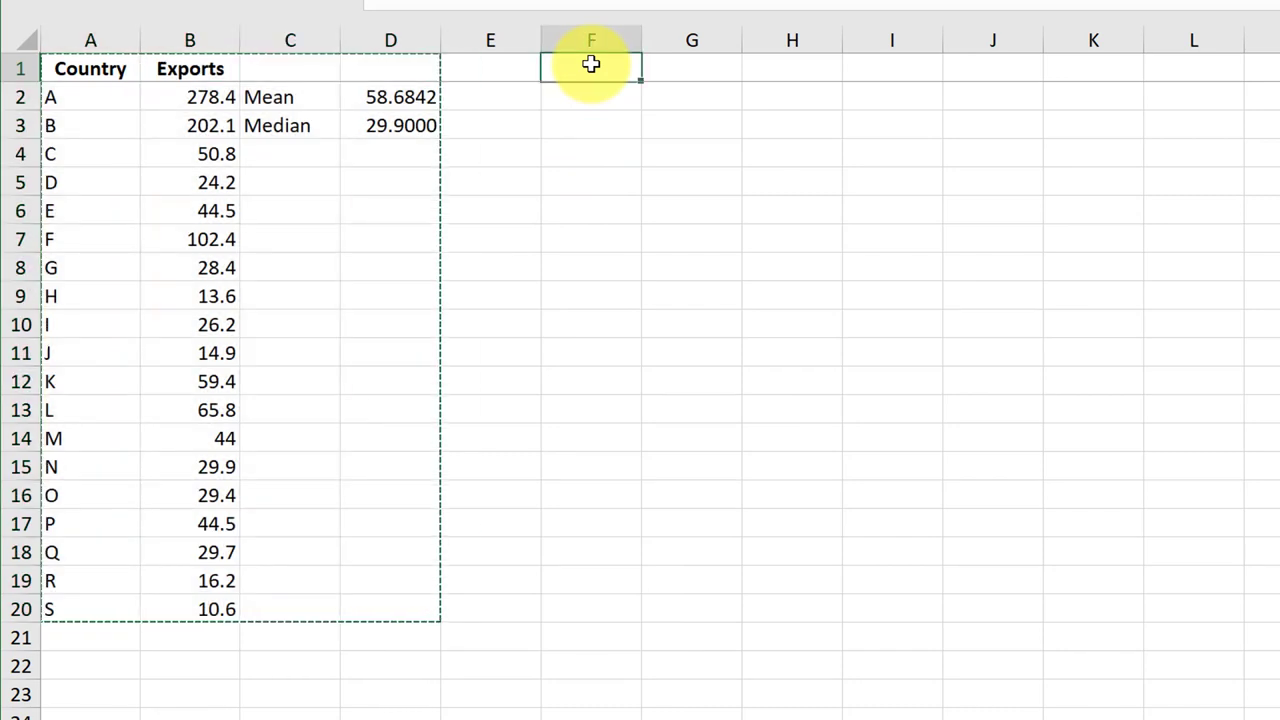
pyautogui.rightClick(591, 64)
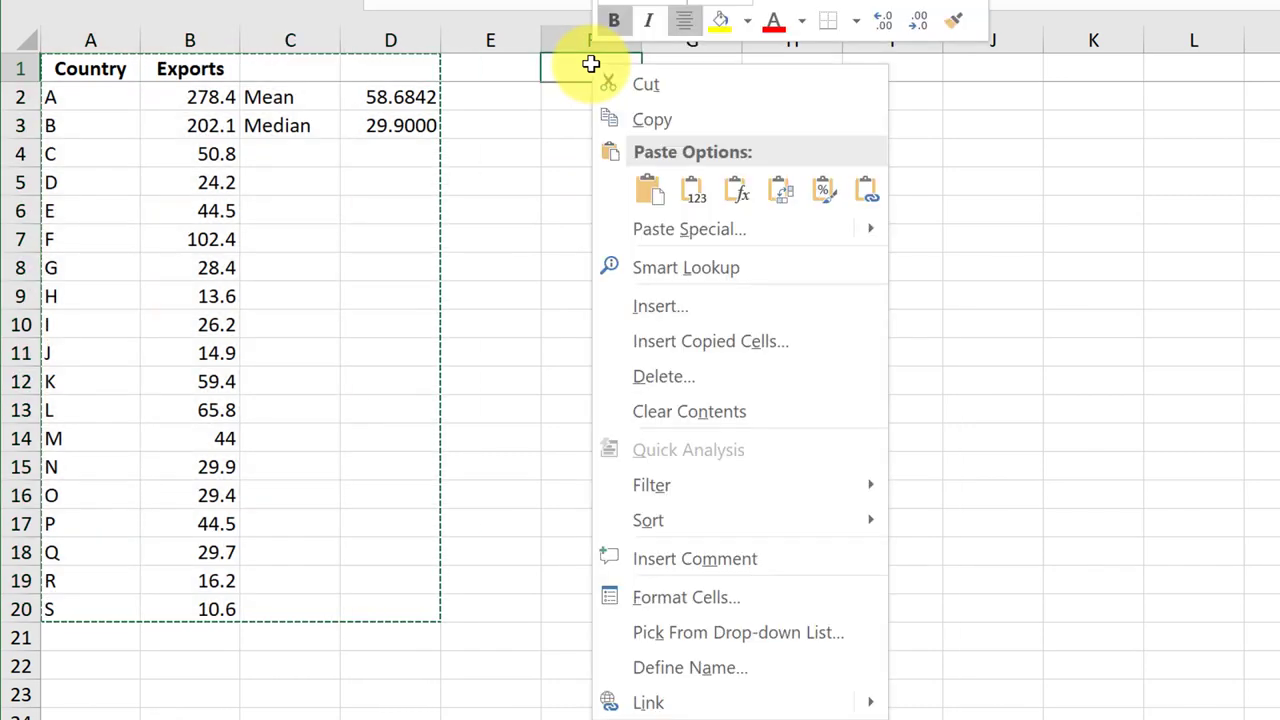
pyautogui.click(643, 189)
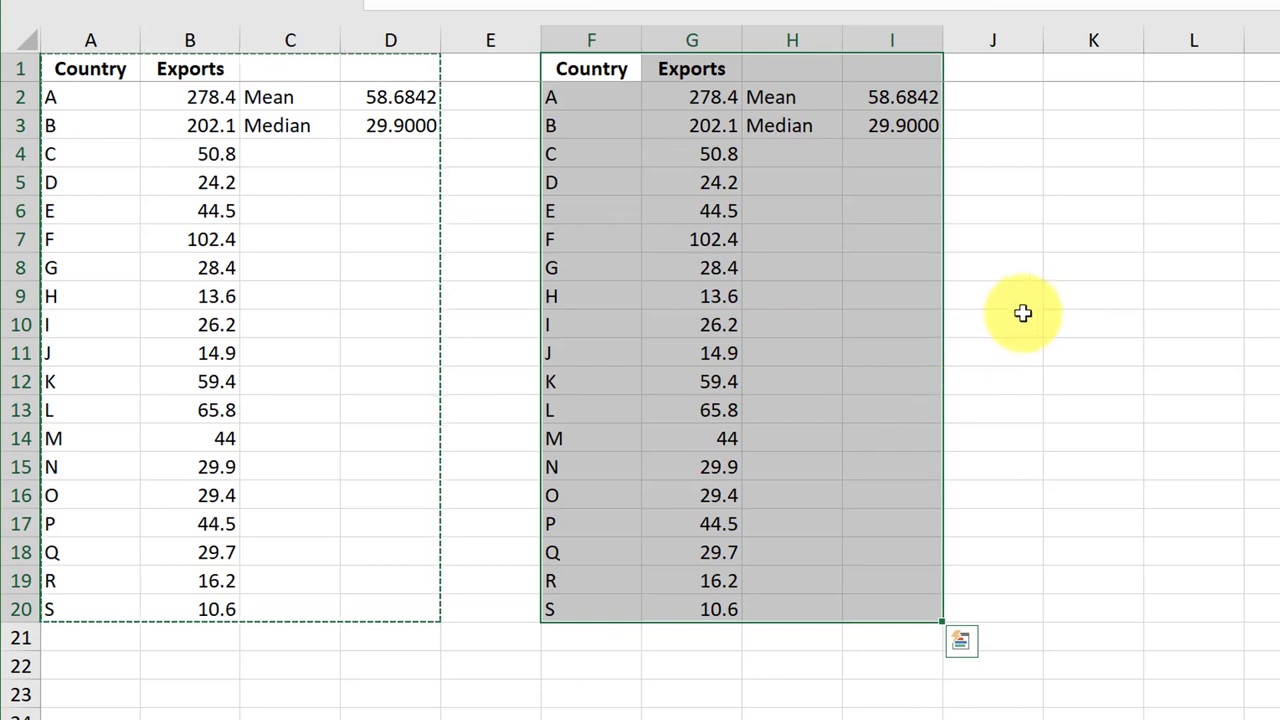
pyautogui.click(1025, 310)
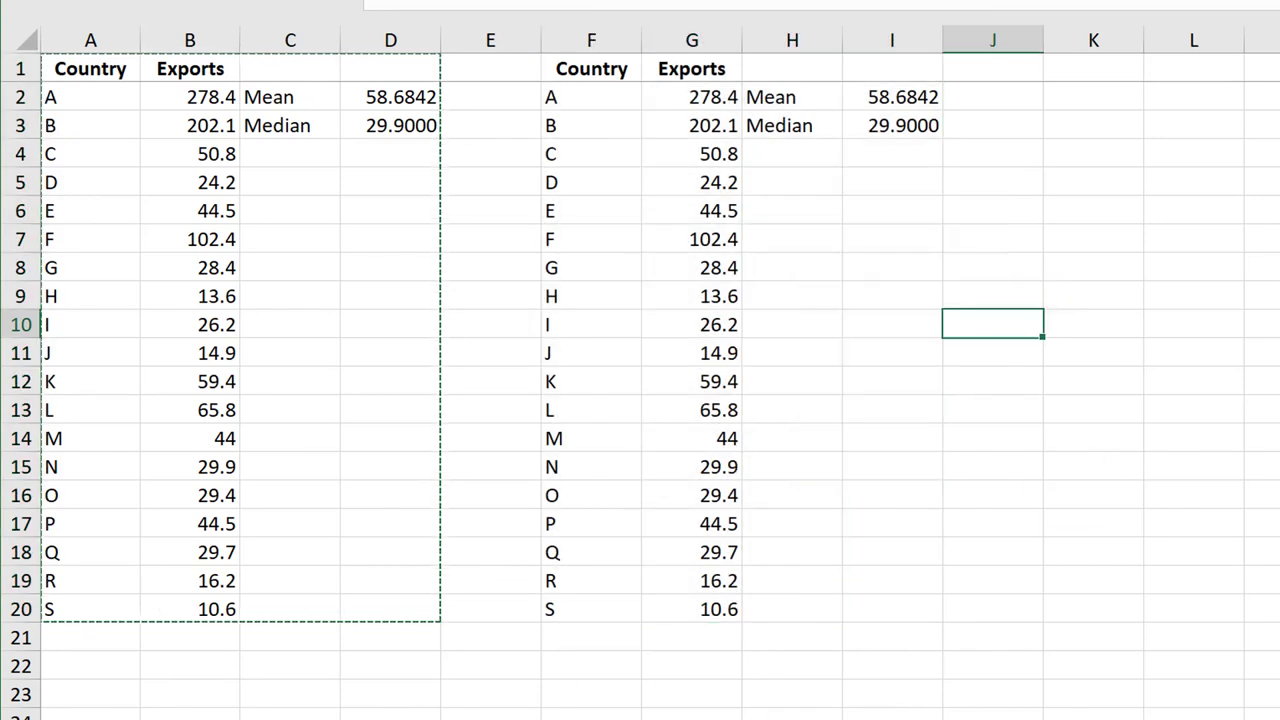
# Clear Country A's 278.4 in G2 of the copy, giving Mean 46.4778 and Median 29.8000
pyautogui.click(695, 103)
pyautogui.press('Delete')
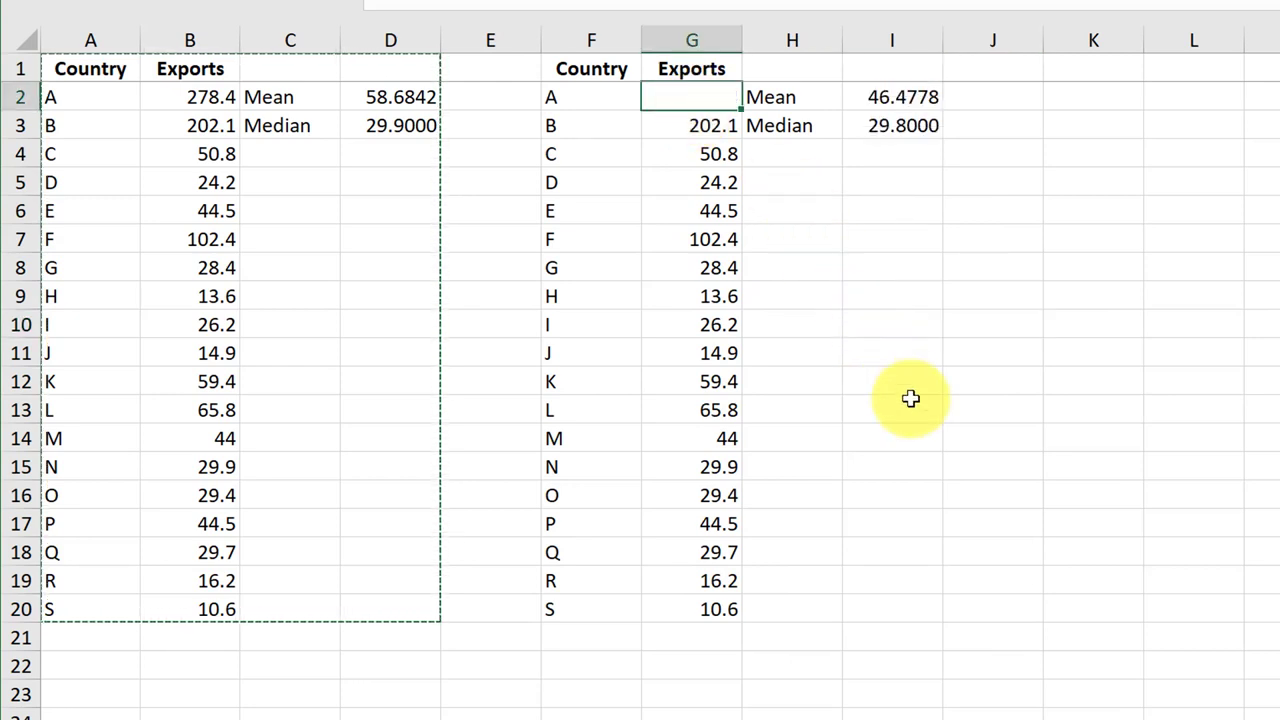
pyautogui.click(887, 181)
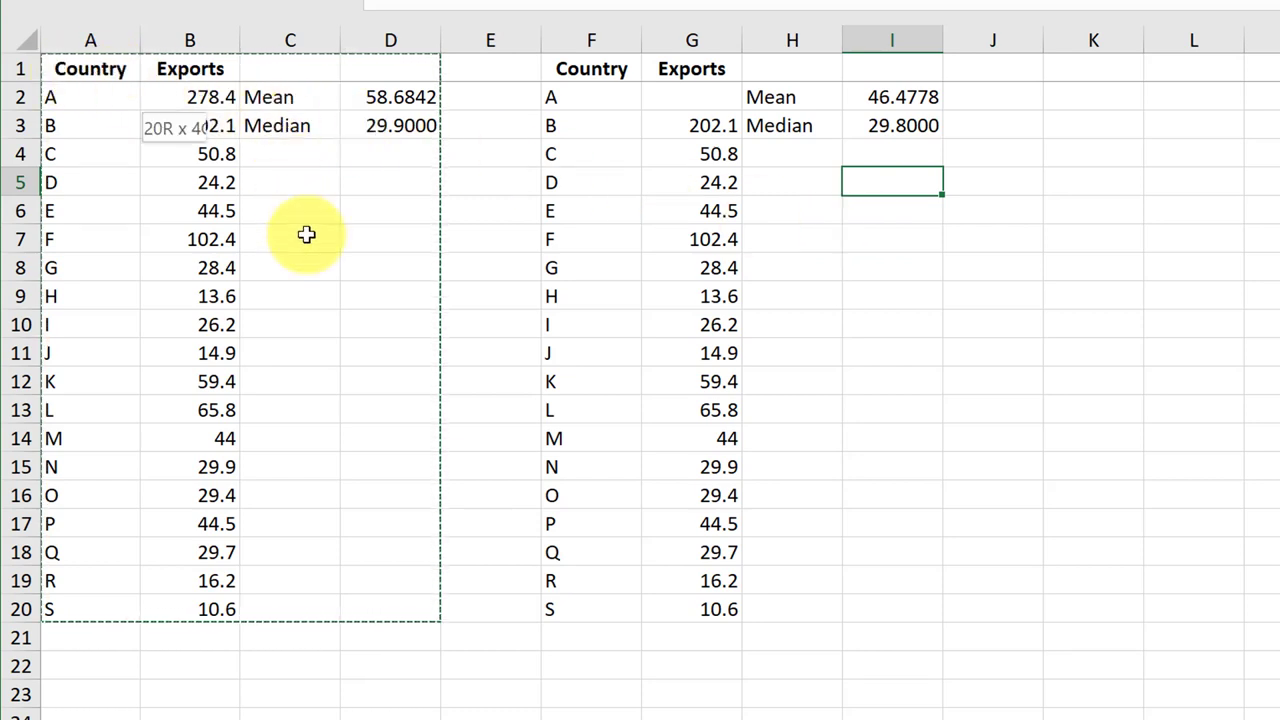
# Paste a third copy of table A1:D20 starting at cell K1
pyautogui.moveTo(90, 68); pyautogui.dragTo(308, 479)
pyautogui.moveTo(349, 604); pyautogui.dragTo(357, 599)
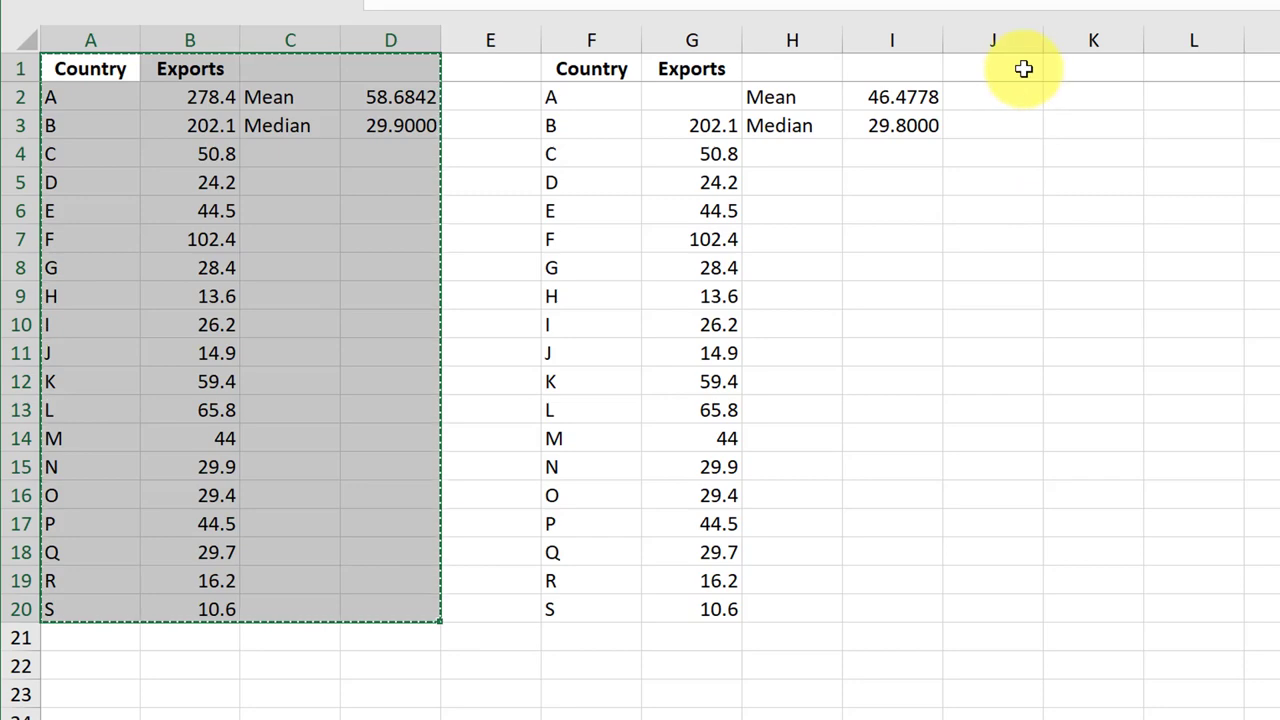
pyautogui.click(949, 61)
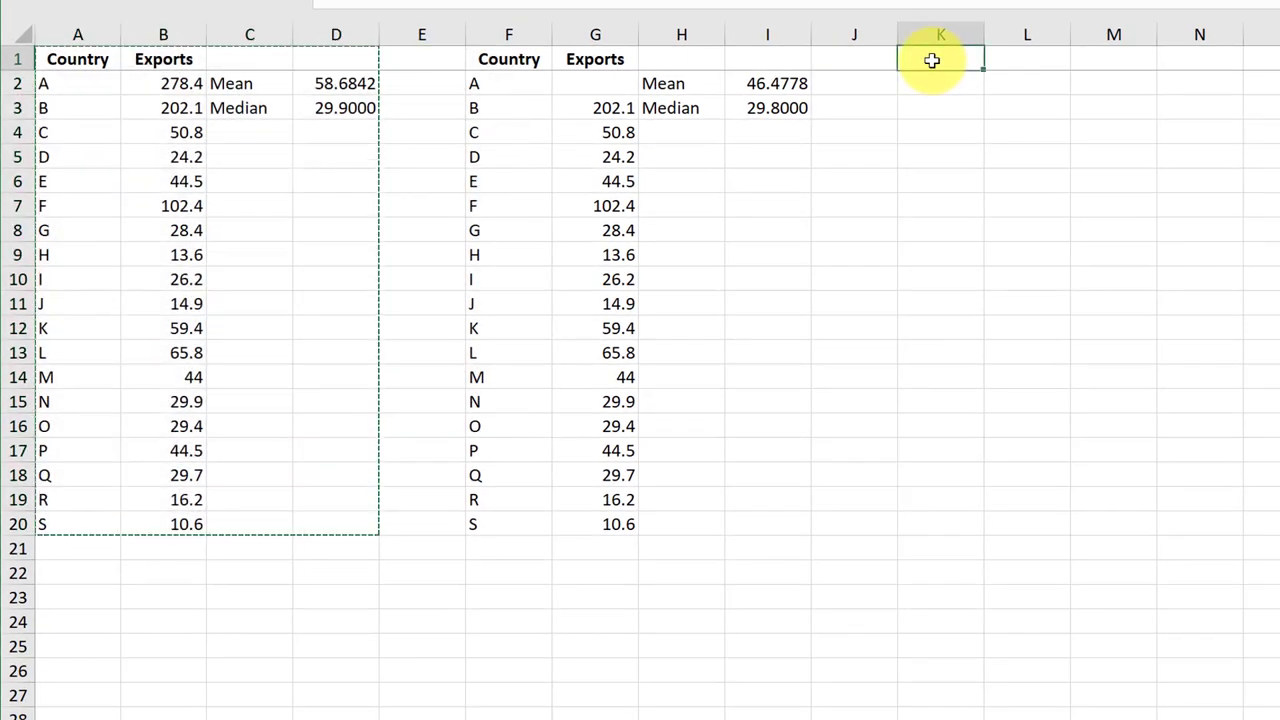
pyautogui.rightClick(932, 61)
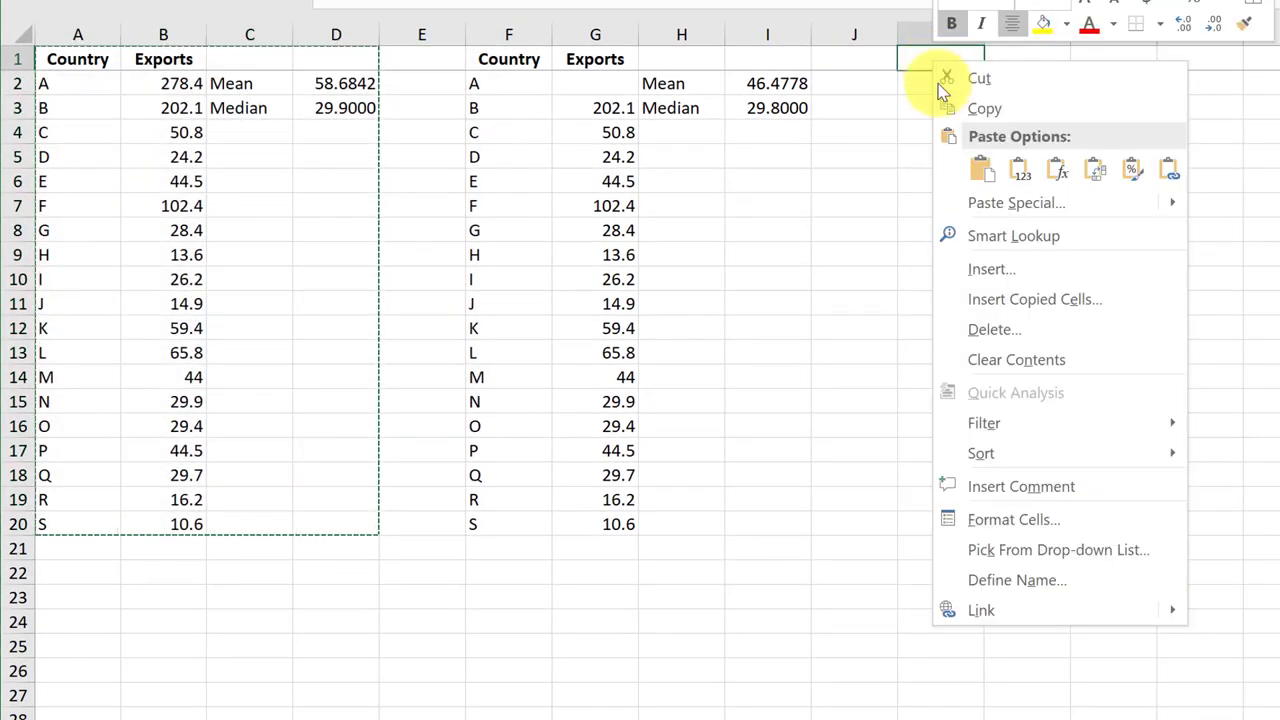
pyautogui.click(967, 175)
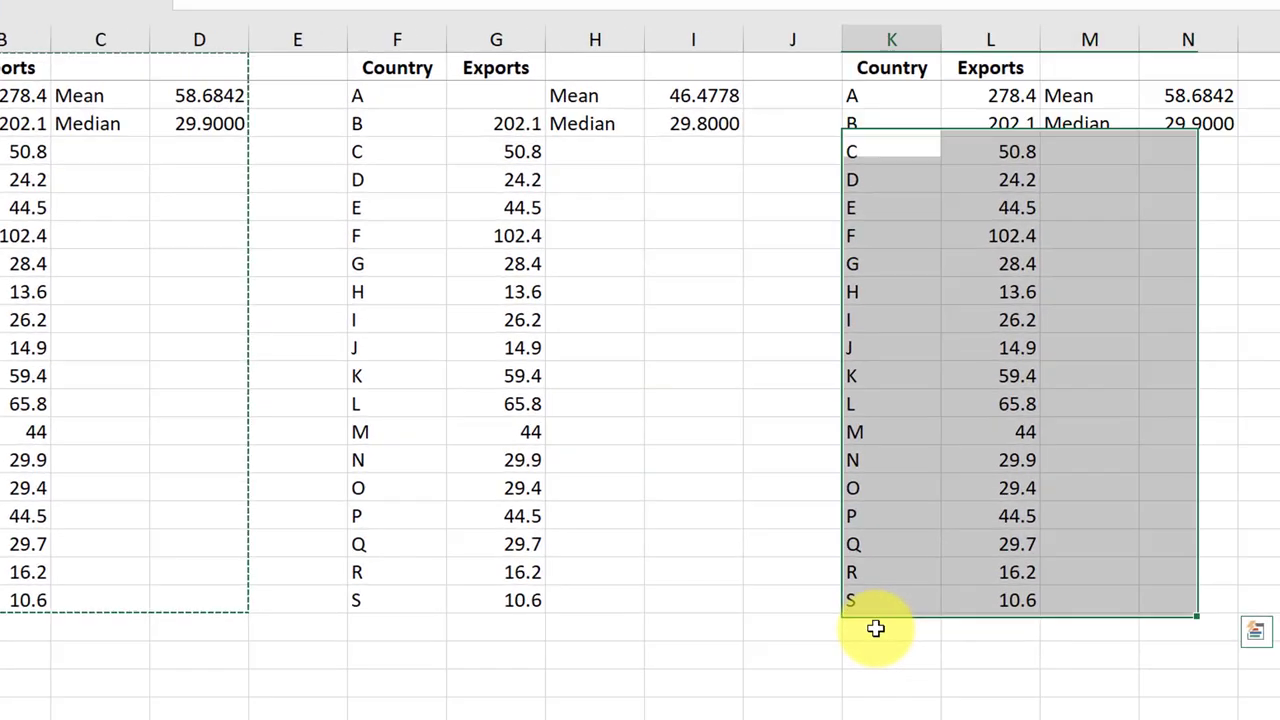
# Add country z with exports 21.7 in row 21 of the third copy
pyautogui.click(875, 628)
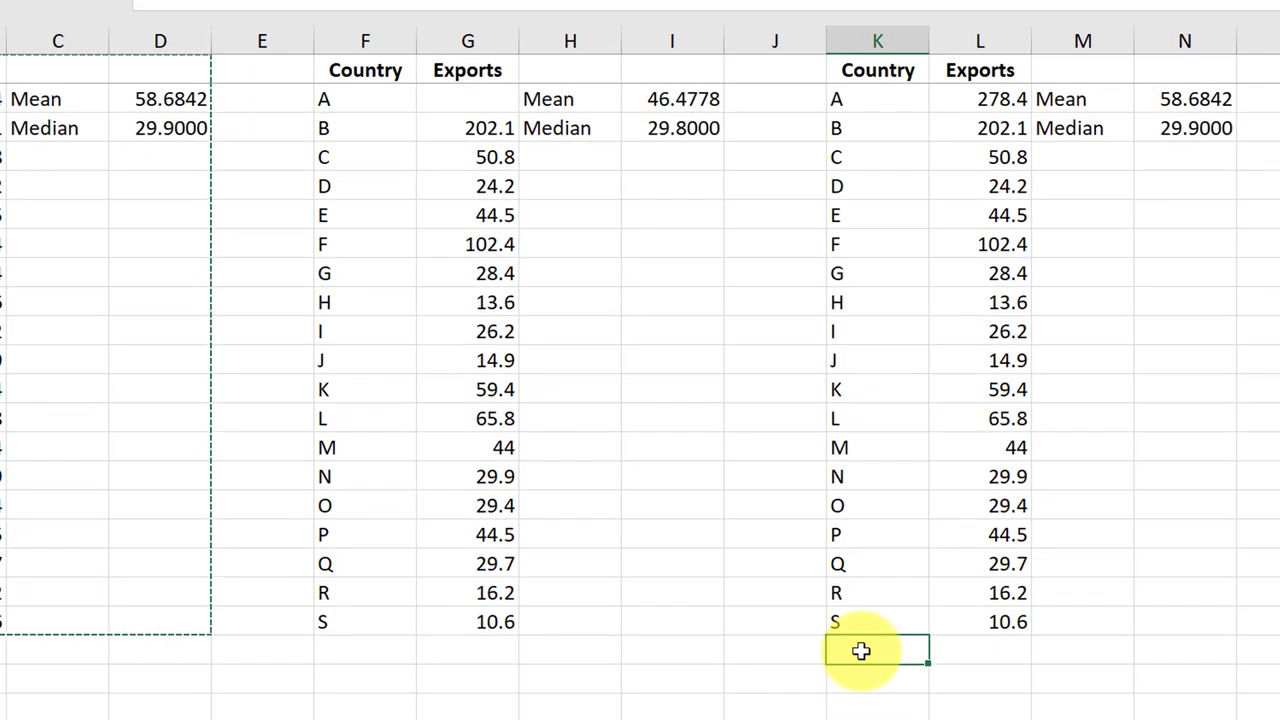
pyautogui.write('z')
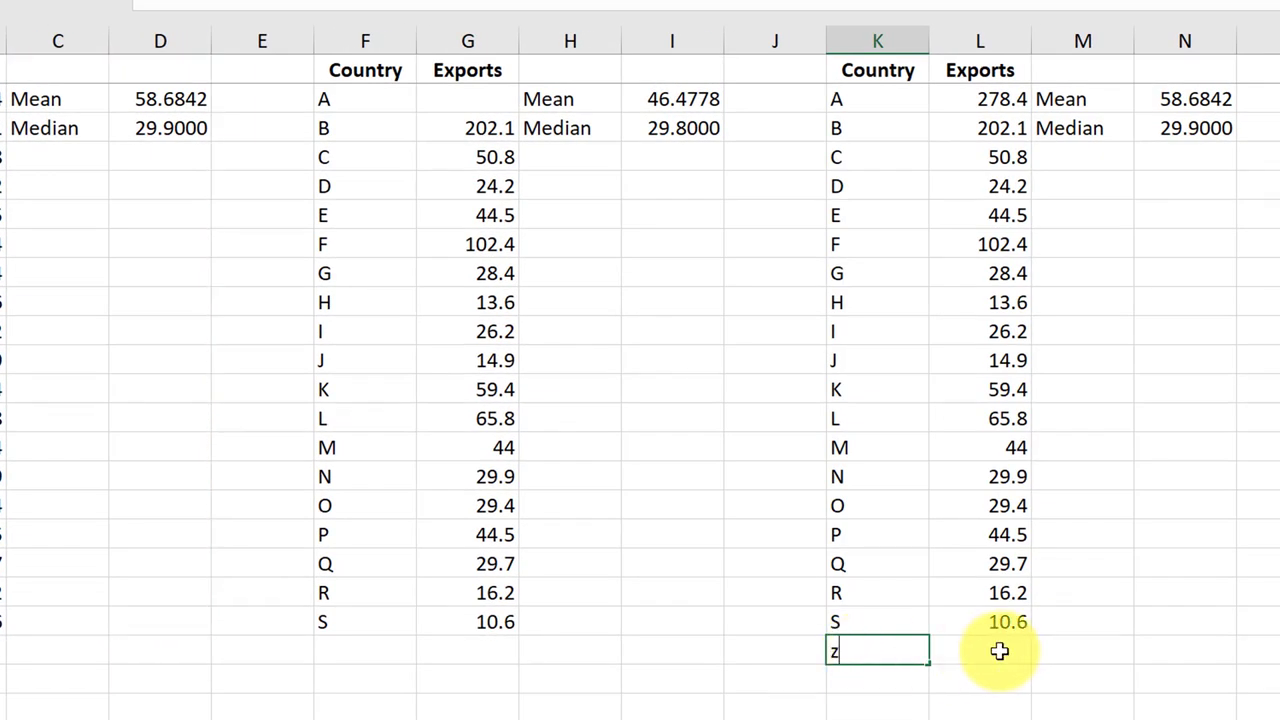
pyautogui.press('Tab')
pyautogui.write('21.7')
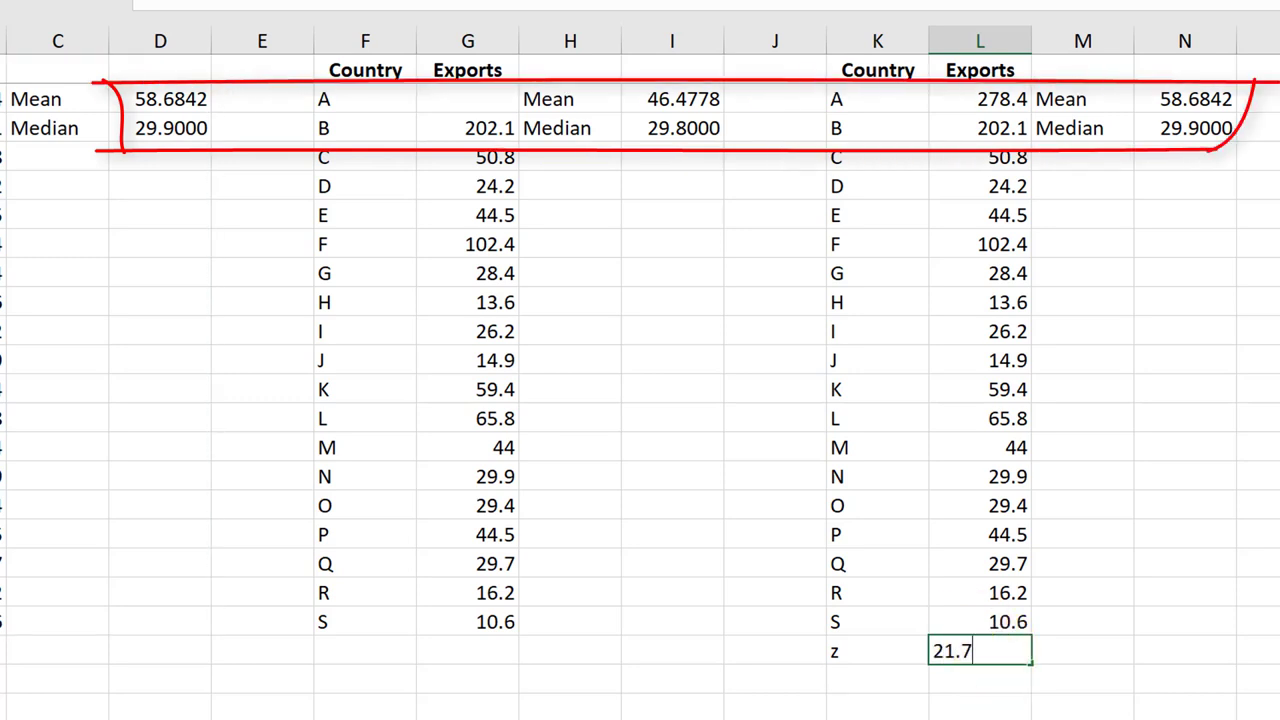
pyautogui.press('Return')
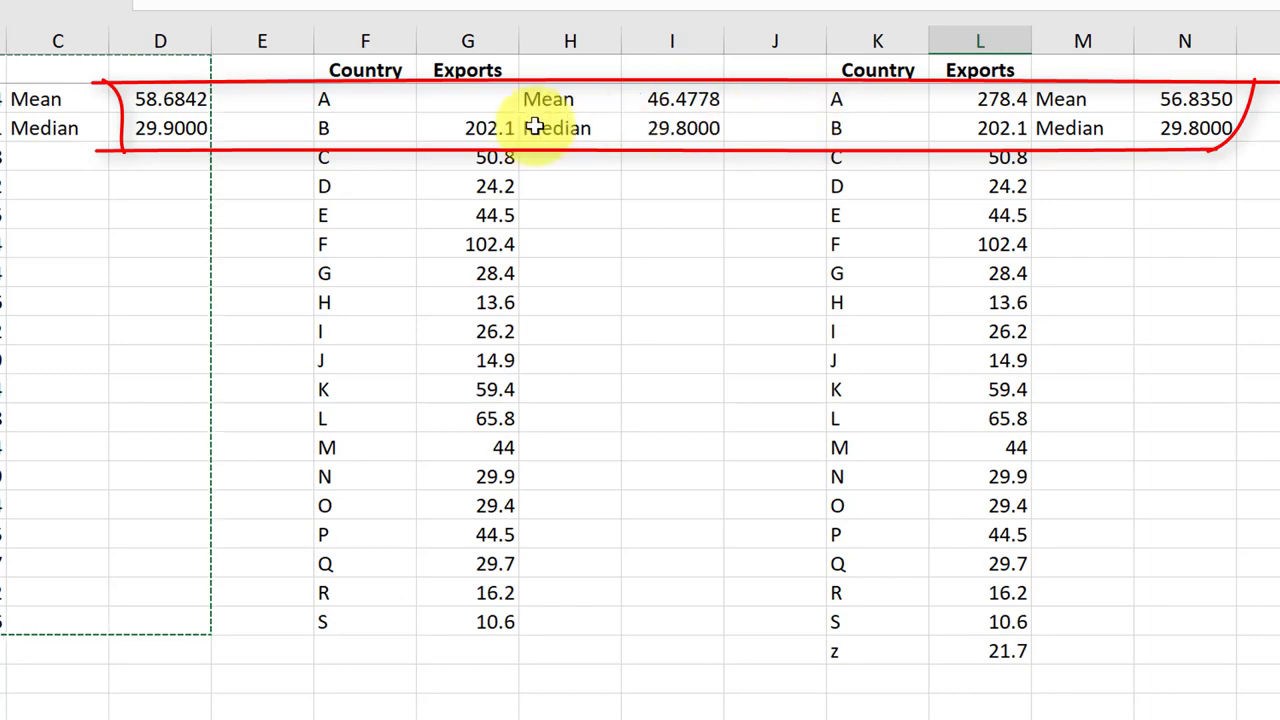
pyautogui.press('Escape')
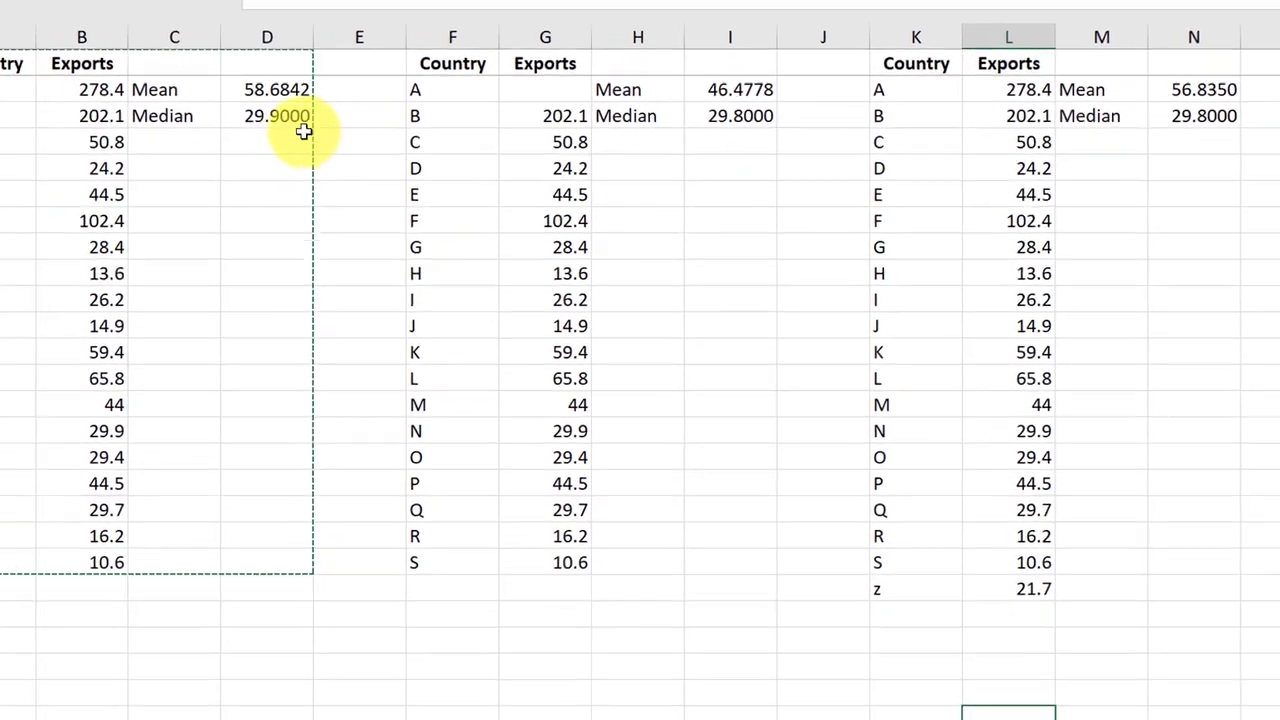